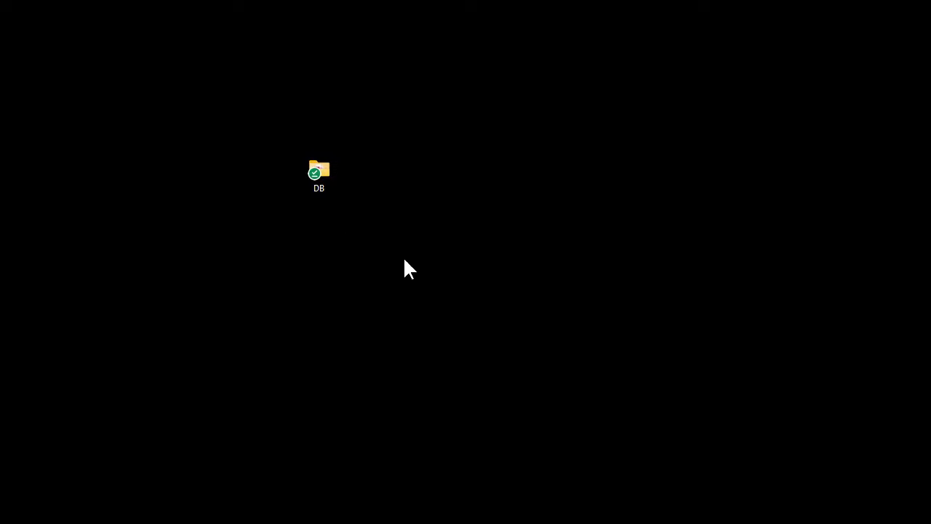
- Open the DB folder and then its images subfolder holding jjj.gif, kip.gif, picard.gif and test.JPG
double_click(322, 180)
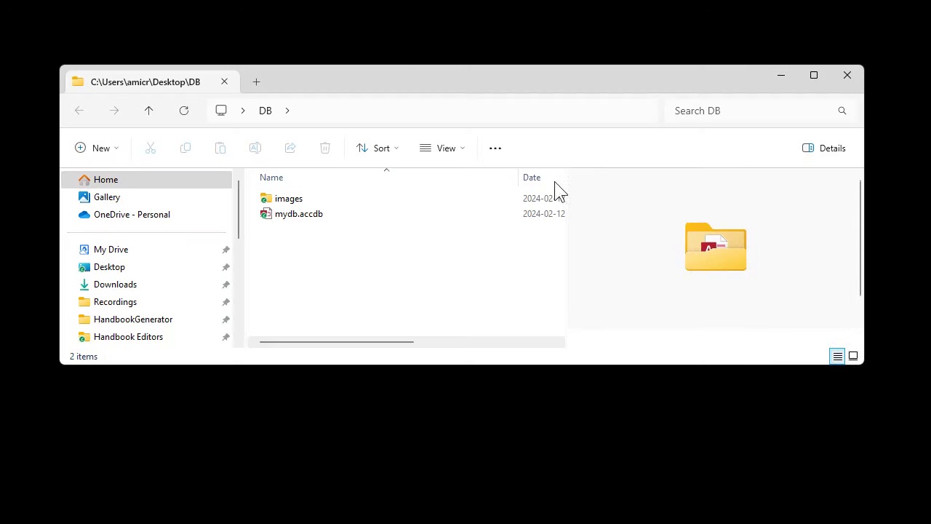
click(282, 215)
click(285, 200)
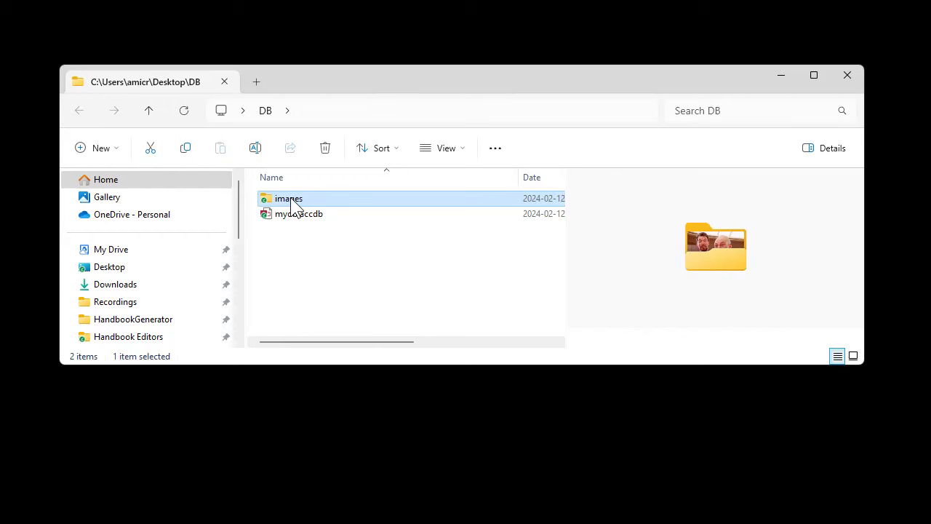
double_click(293, 206)
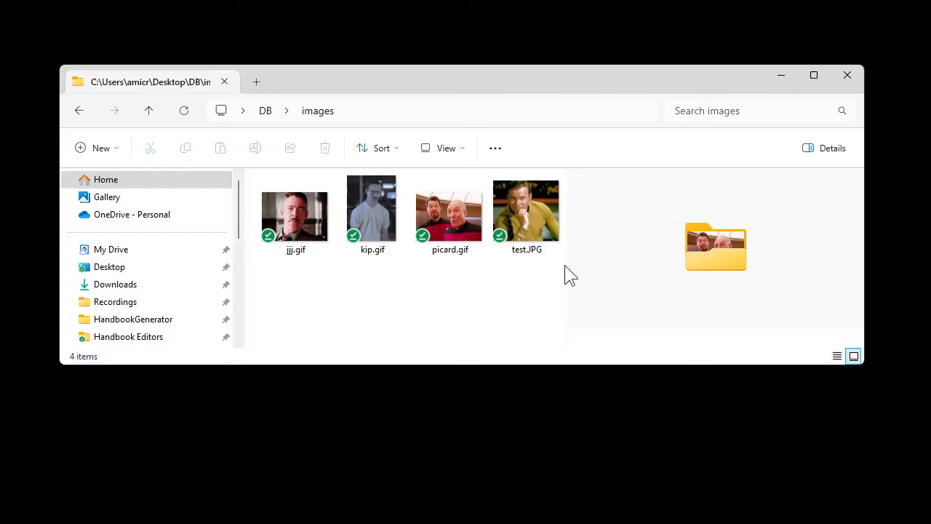
- Rename jjj.gif to 1.gif and kip.gif to 2.gif
click(294, 254)
click(291, 251)
text(1.gif)
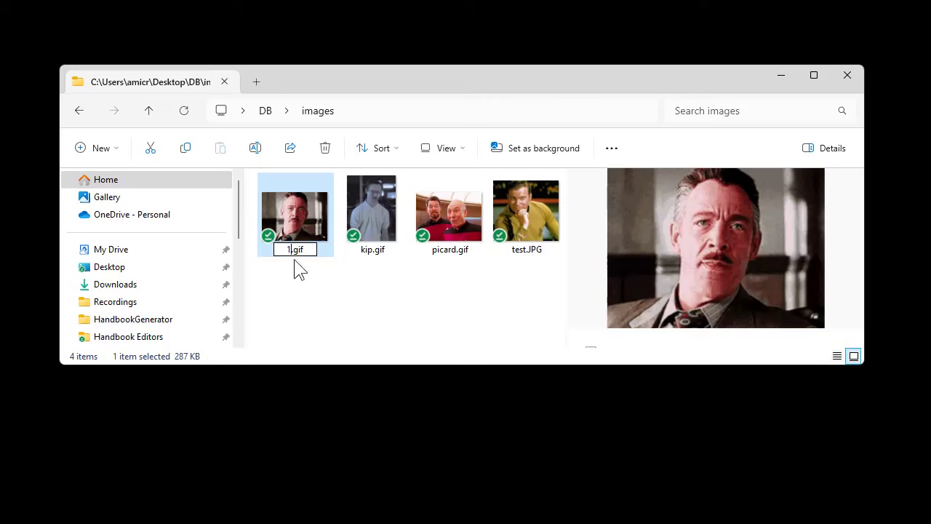
click(307, 287)
click(359, 249)
click(362, 248)
text(2)
click(436, 276)
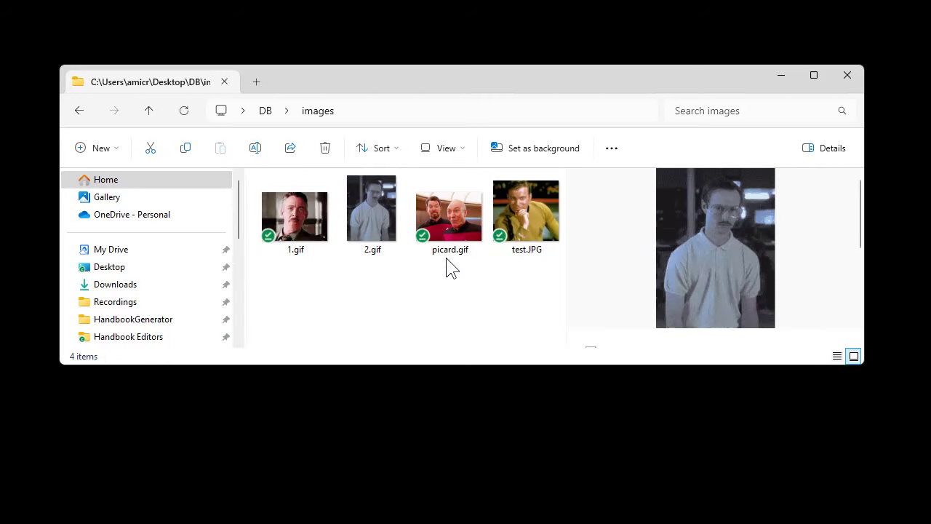
- Rename picard.gif to 4.gif with F2
click(453, 255)
key(F2)
text(4)
key(Return)
click(513, 268)
- Rename test.JPG to 3.gif, accepting the extension change warning
click(526, 251)
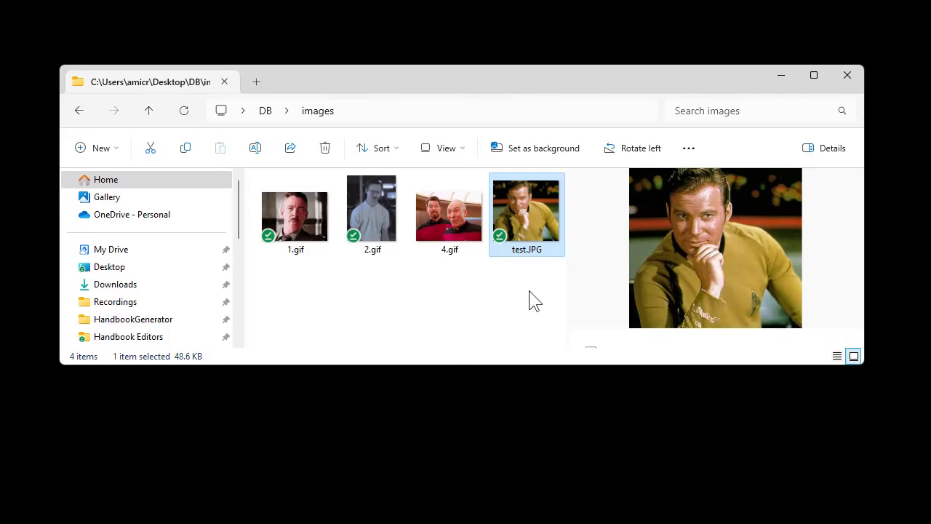
click(534, 253)
key(ctrl+a)
text(3.gif)
key(Return)
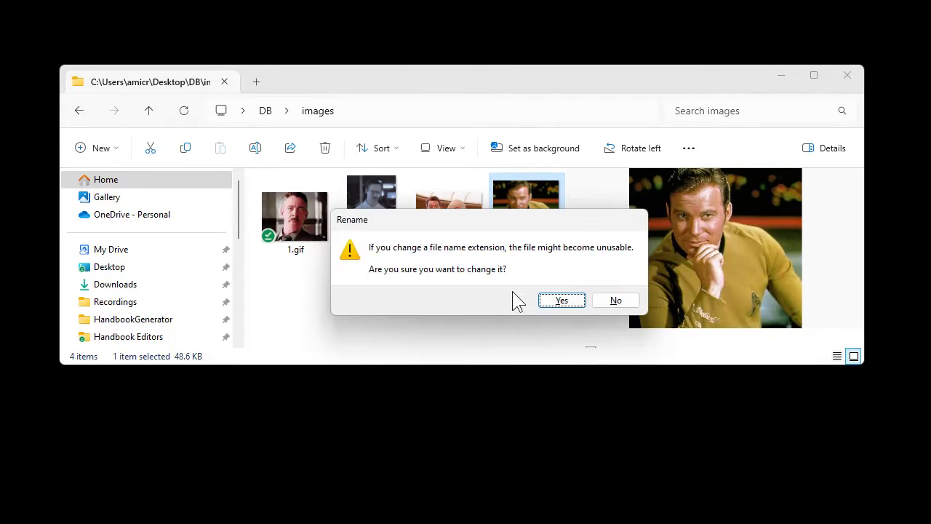
click(550, 301)
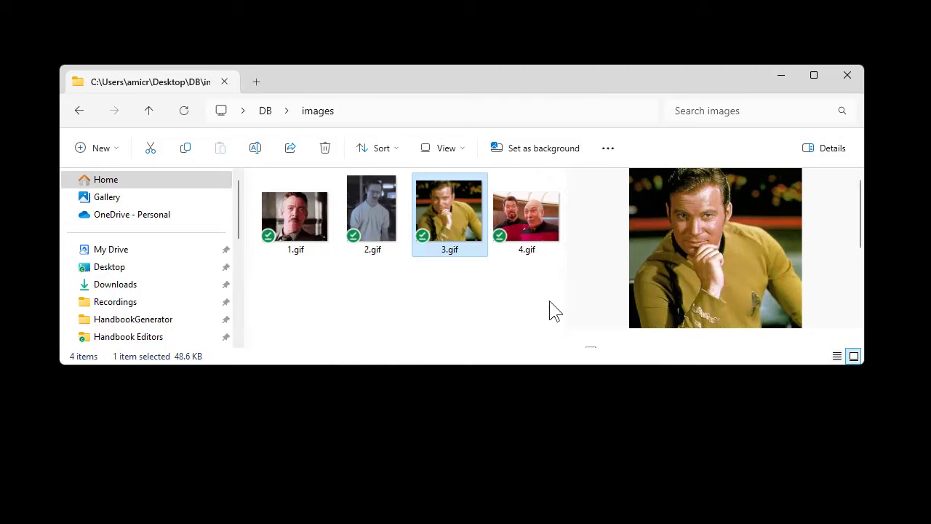
double_click(440, 215)
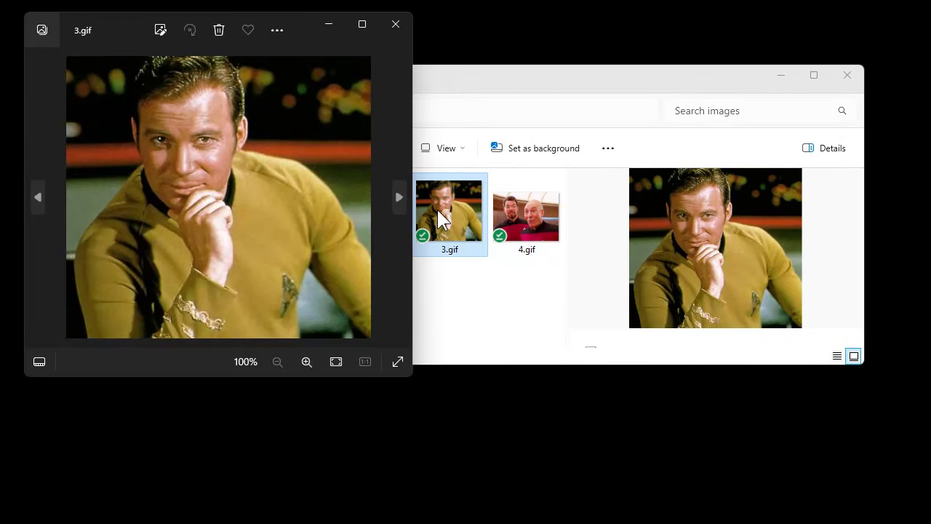
click(399, 26)
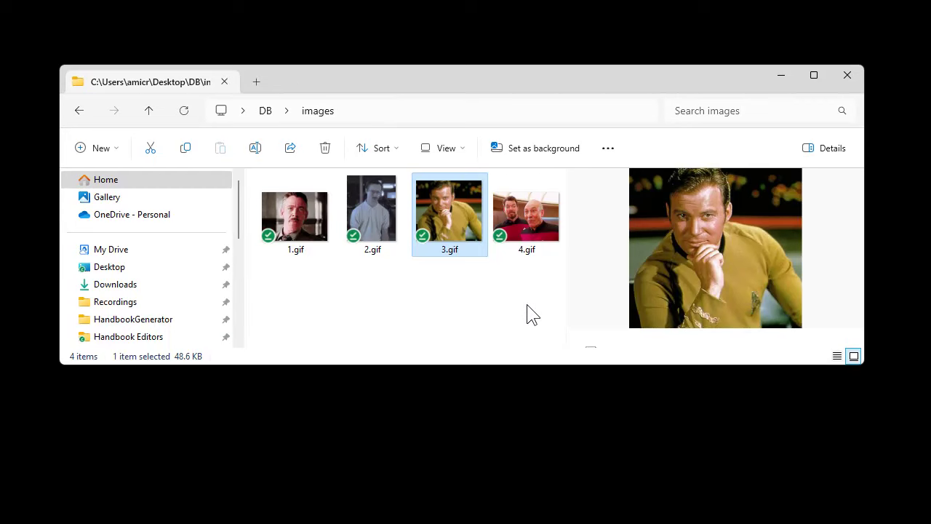
double_click(307, 215)
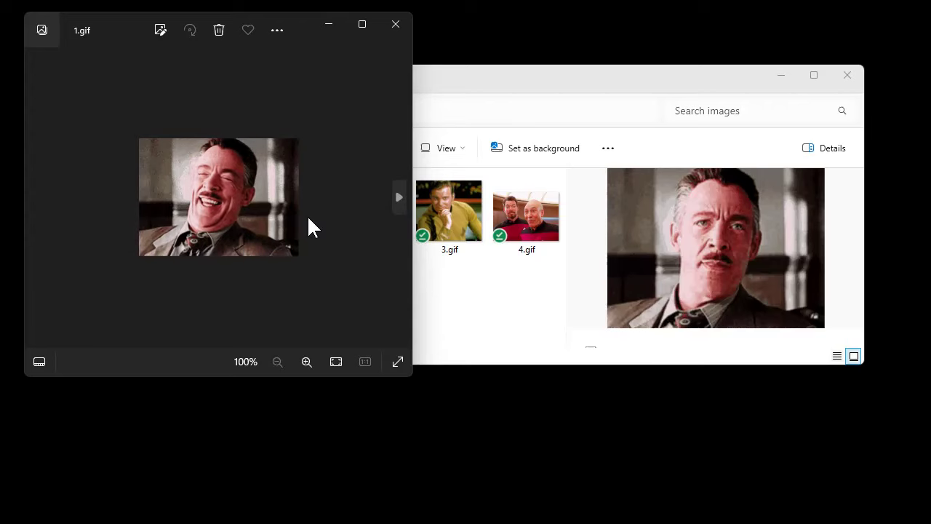
click(401, 27)
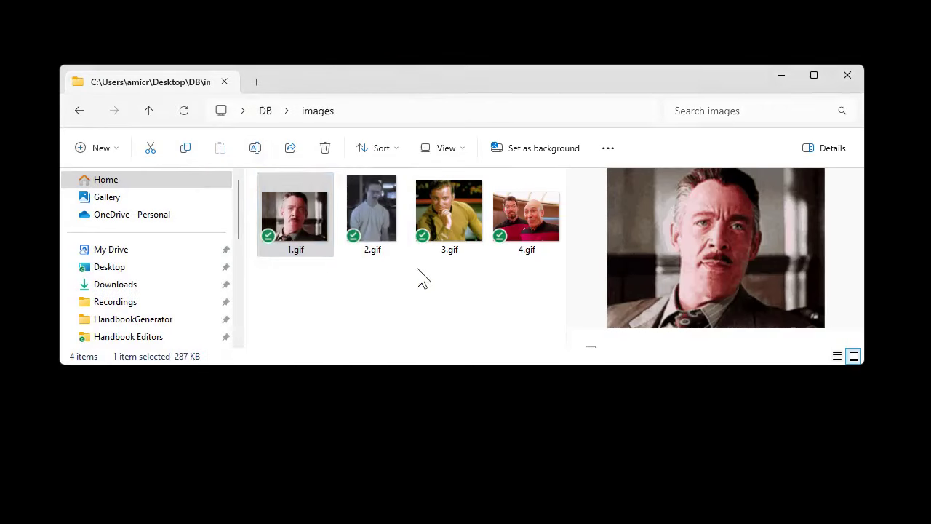
click(305, 251)
key(End)
key(BackSpace)
key(BackSpace)
key(BackSpace)
text(jpg)
key(Return)
key(Return)
double_click(307, 226)
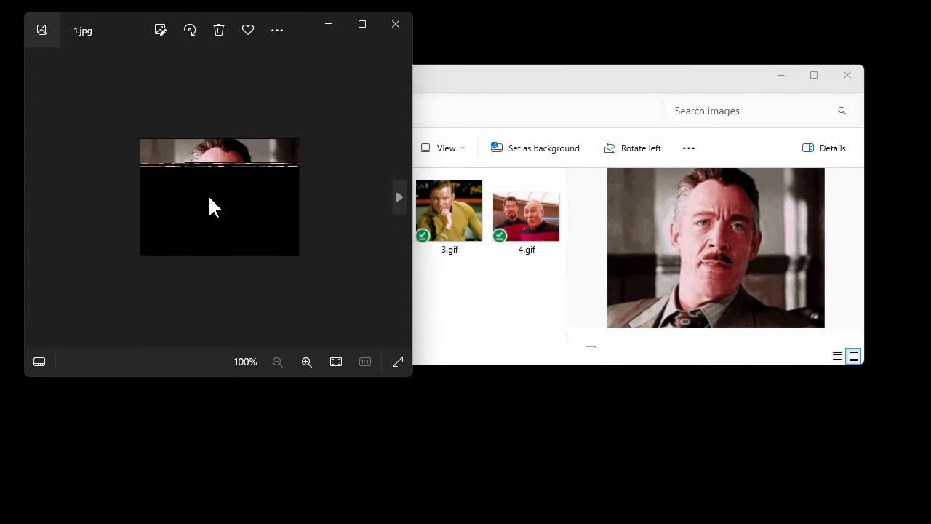
click(396, 24)
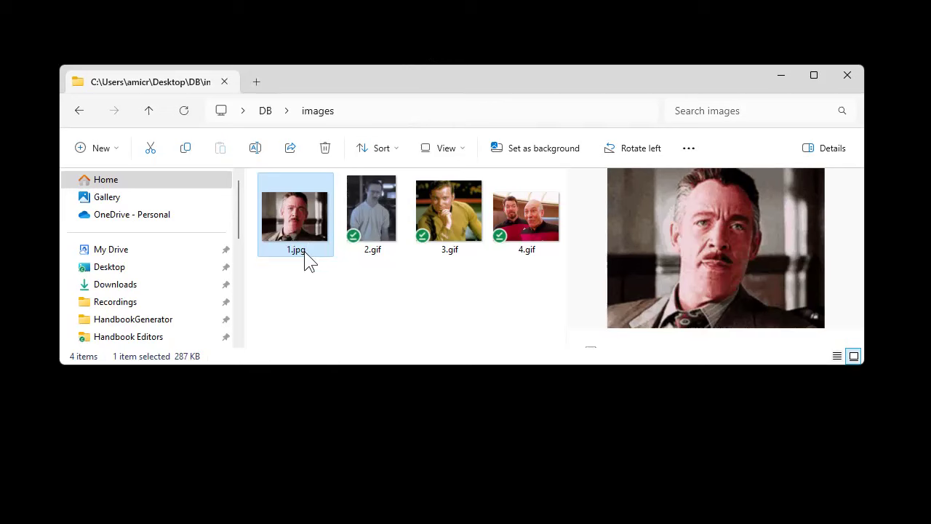
click(309, 250)
key(BackSpace)
key(BackSpace)
key(BackSpace)
text(gif)
key(Return)
click(570, 300)
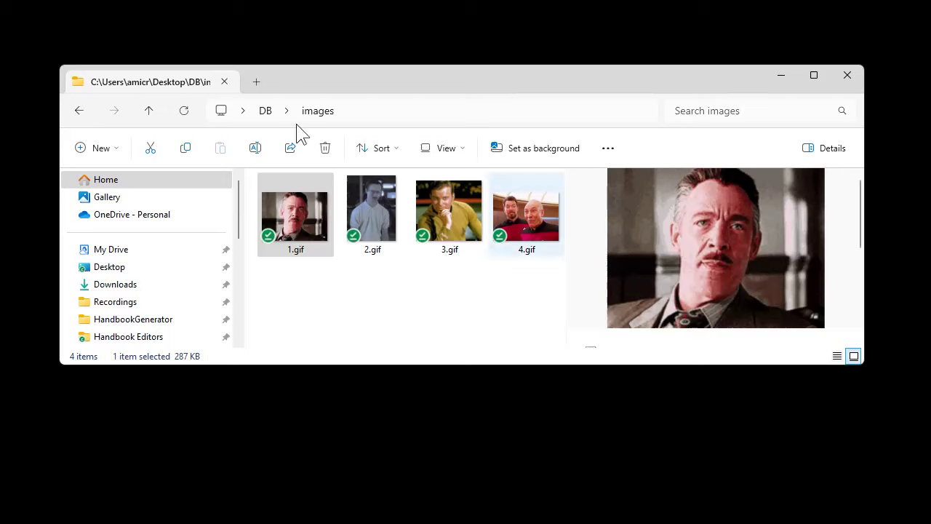
click(266, 111)
- Open the mydb.accdb database and open the CustomerT table in Design View
click(303, 215)
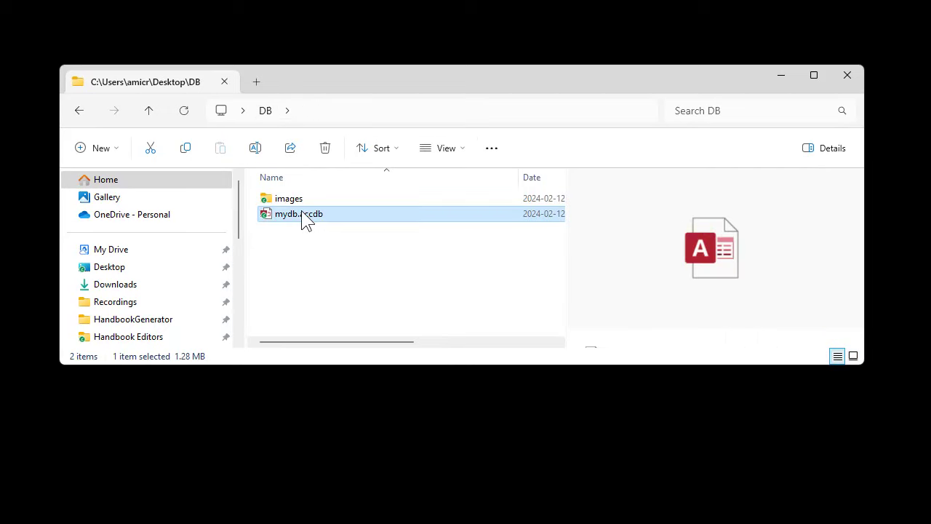
double_click(301, 210)
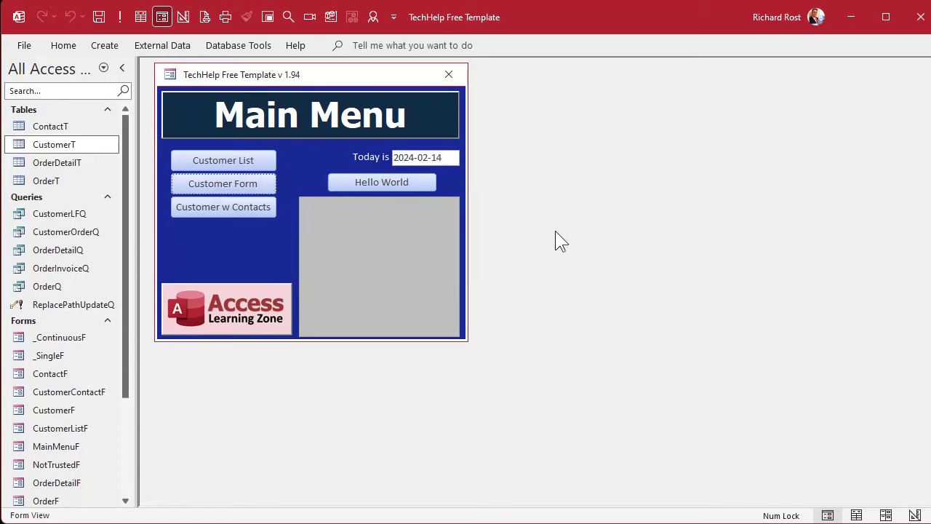
right_click(72, 144)
mouse_move(125, 193)
click(120, 167)
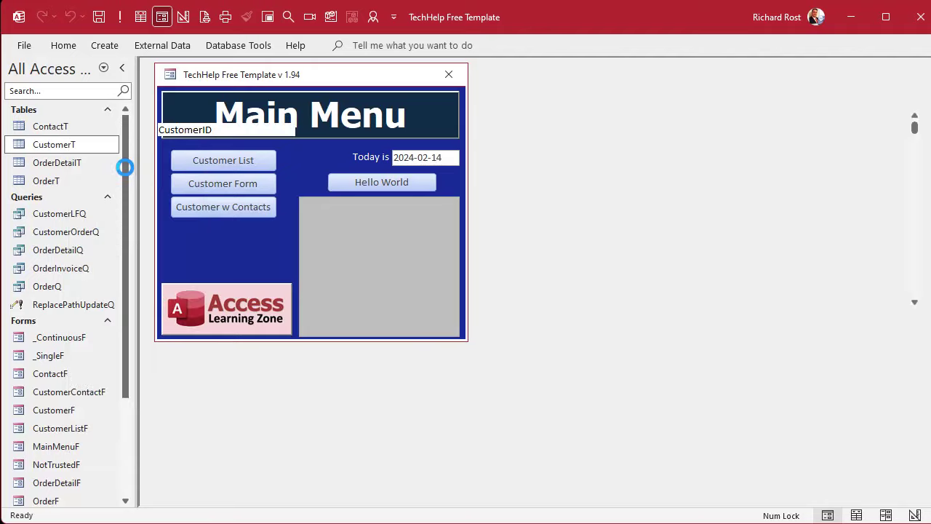
- Delete the ProfilePicture field, then close and save the CustomerT table
scroll(219, 268, down, 2)
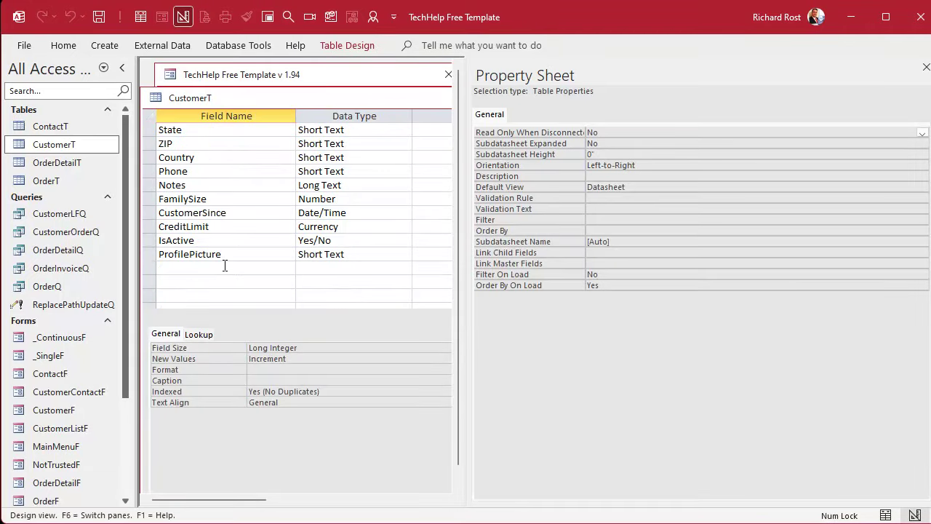
click(152, 255)
click(151, 256)
key(Delete)
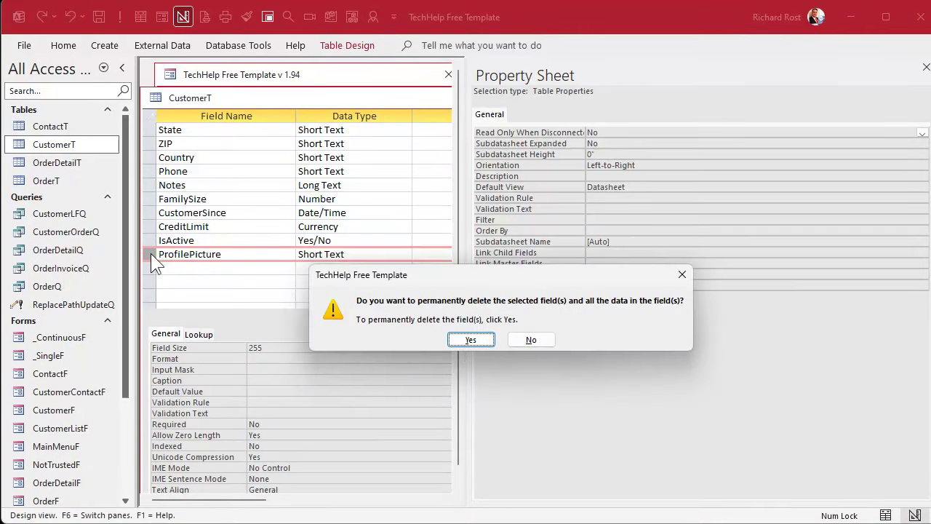
click(470, 339)
click(155, 98)
click(166, 258)
click(442, 338)
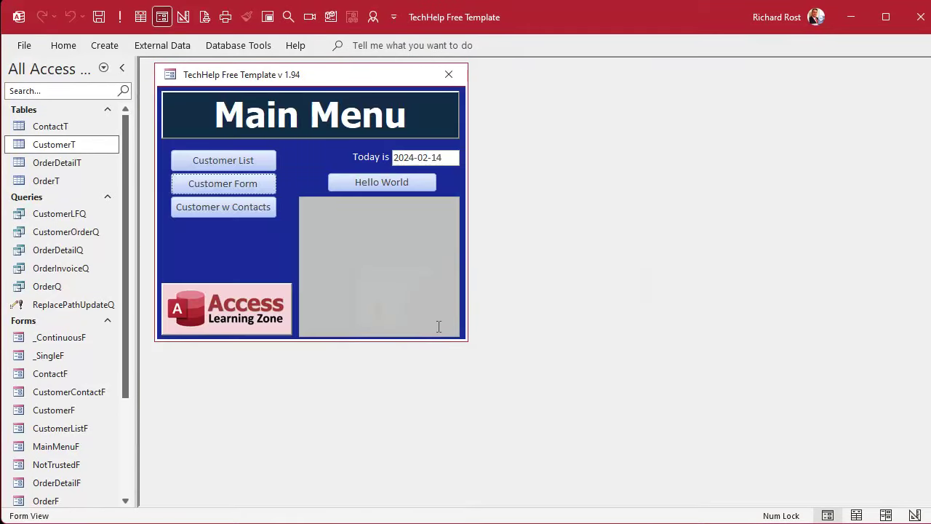
- Open the customer form and switch it to Design View
click(253, 182)
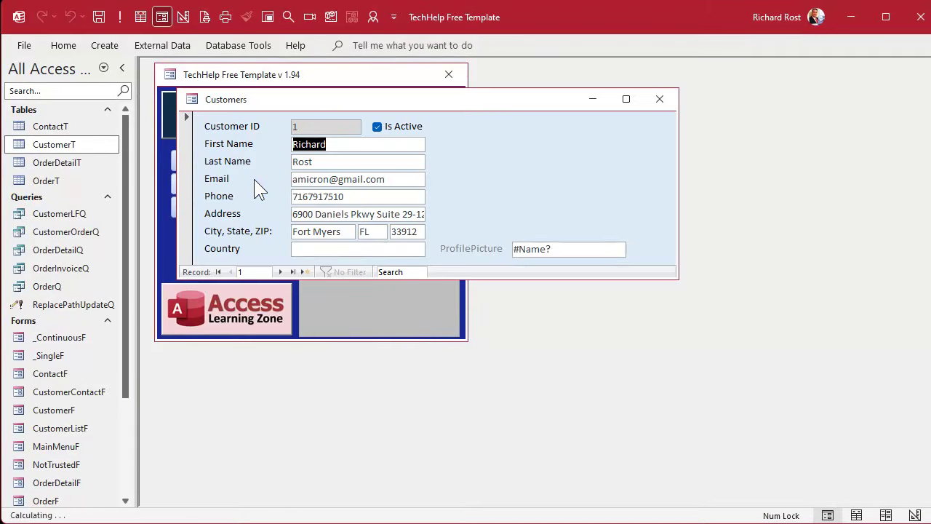
right_click(509, 101)
click(557, 211)
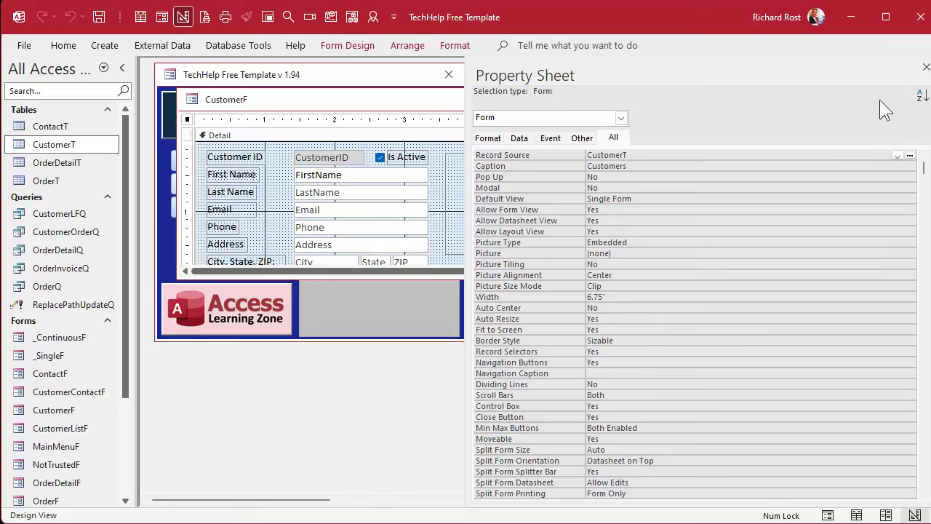
click(924, 67)
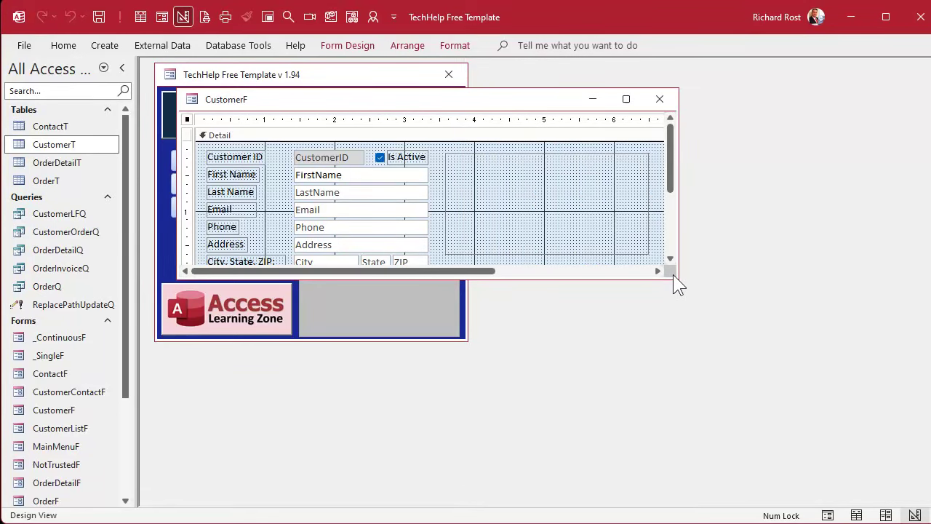
- Delete the ProfilePicture text box and label, make the image control taller, and show its properties
drag(672, 273, 742, 373)
click(574, 284)
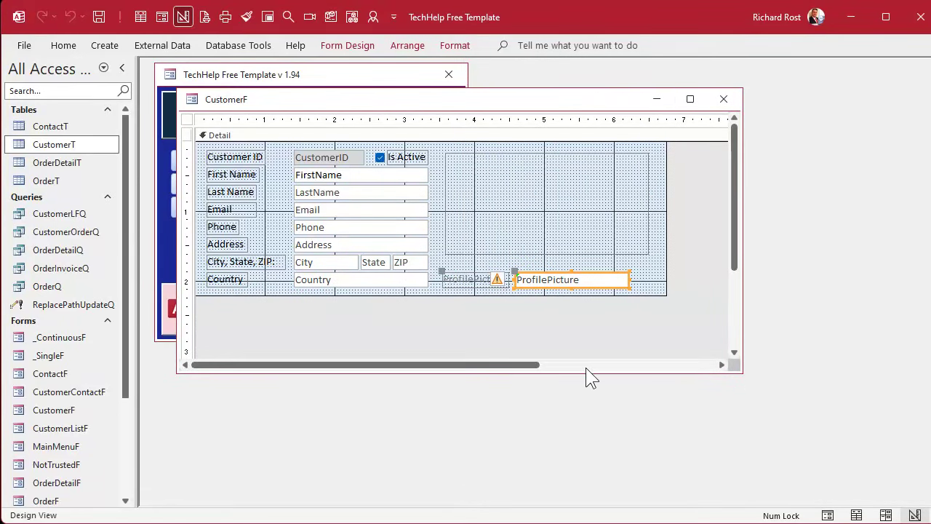
key(Delete)
click(571, 245)
drag(546, 253, 547, 285)
click(551, 332)
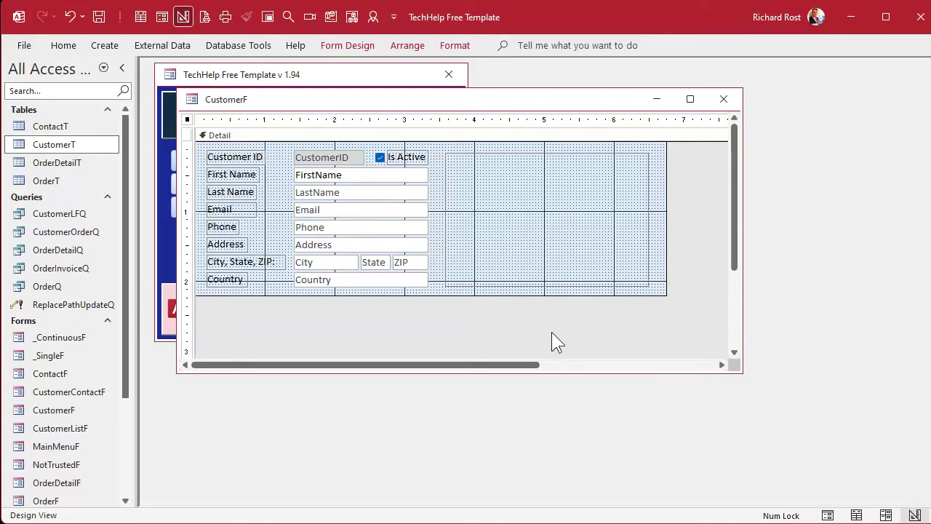
click(479, 287)
key(F4)
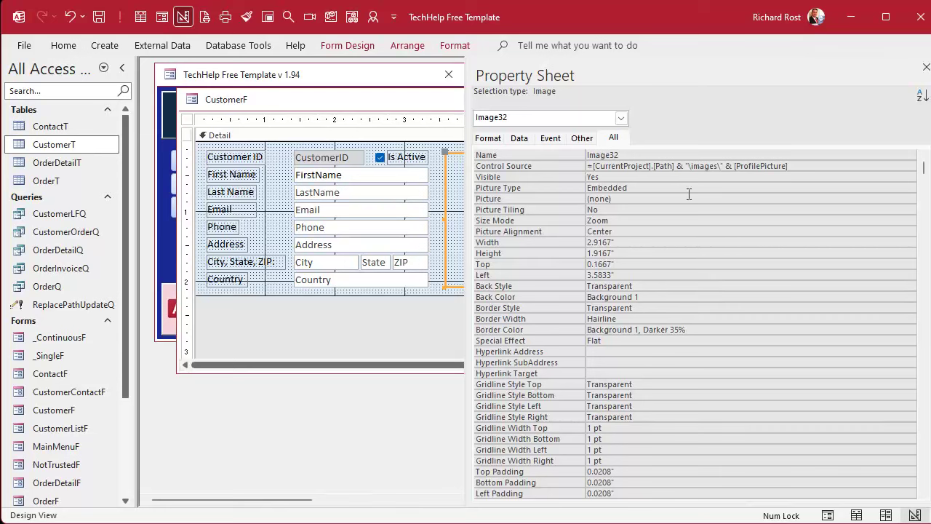
- Rename the picture control to ImageObject
click(668, 166)
click(567, 157)
text(ImageObject)
key(Return)
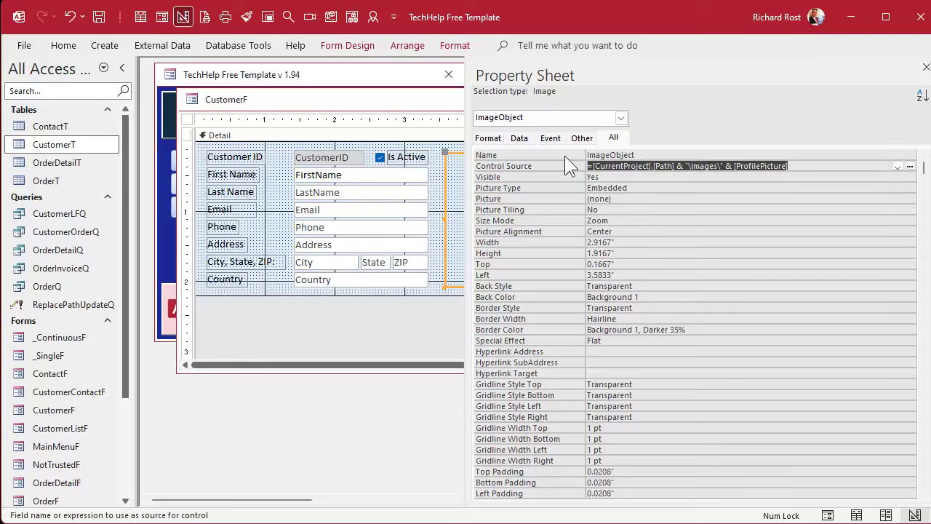
- Change the image source to use [CustomerID] & ".gif" instead of [ProfilePicture], then close the form design
click(660, 163)
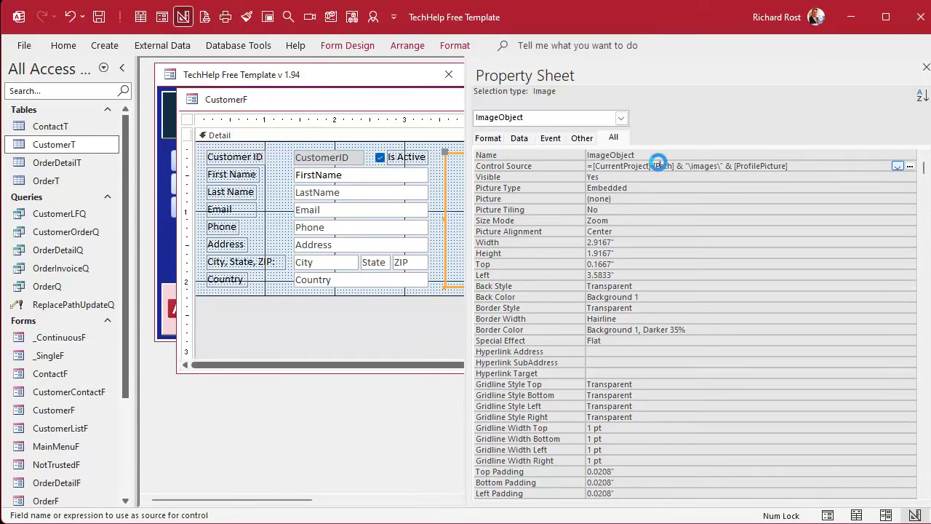
key(shift+F2)
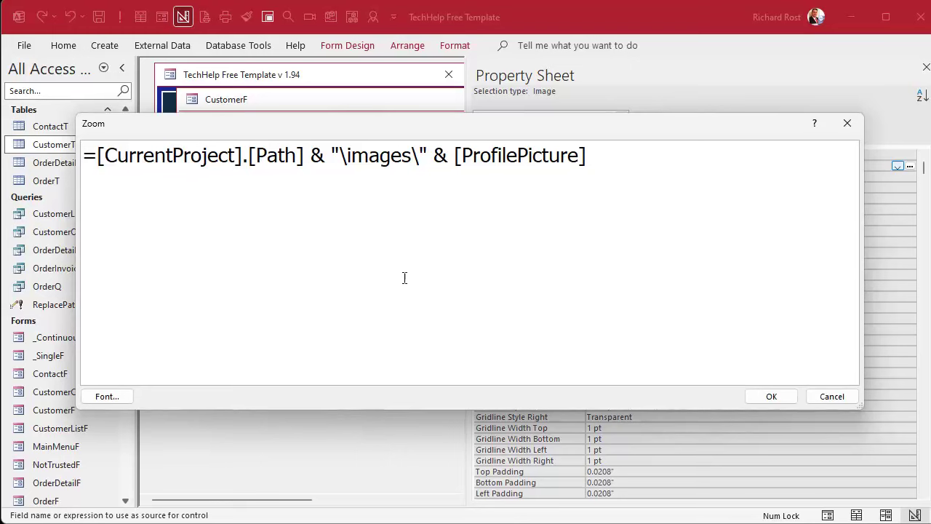
drag(461, 156, 584, 156)
text(CustomerID] & ".gif")
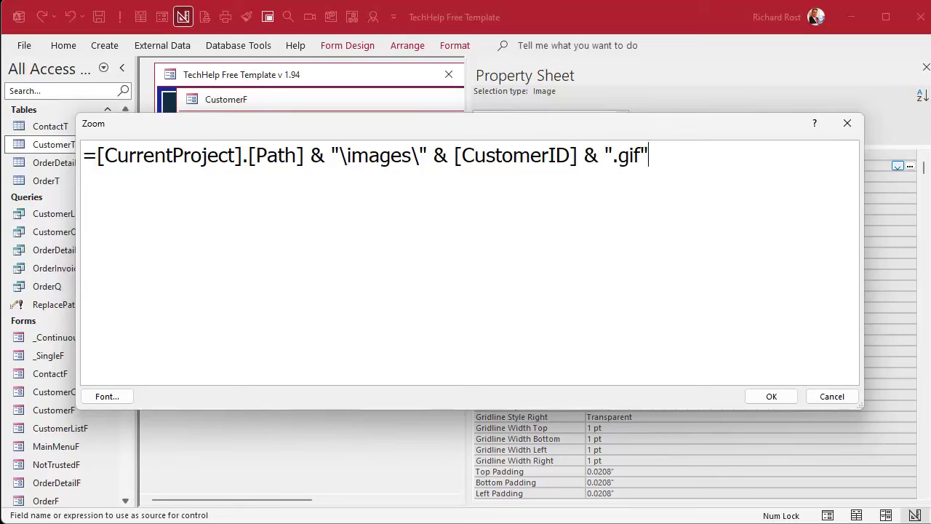
click(765, 399)
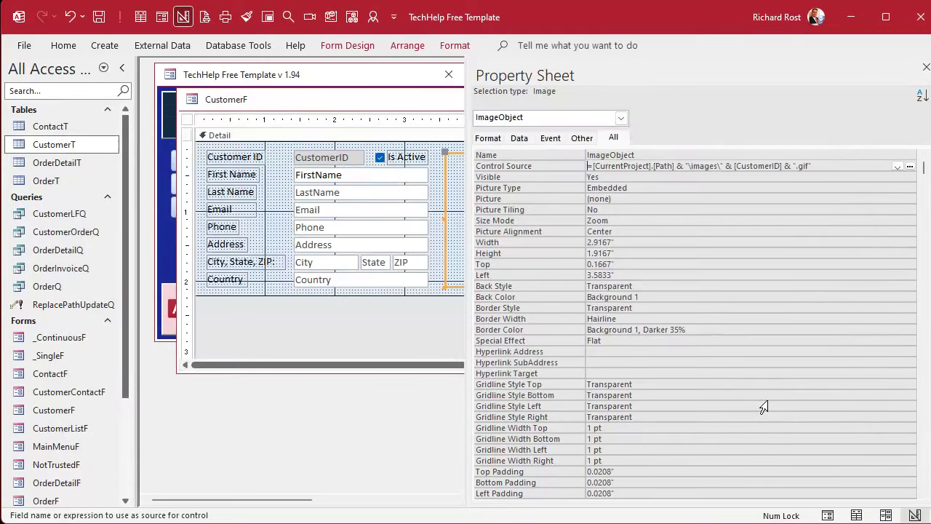
click(921, 74)
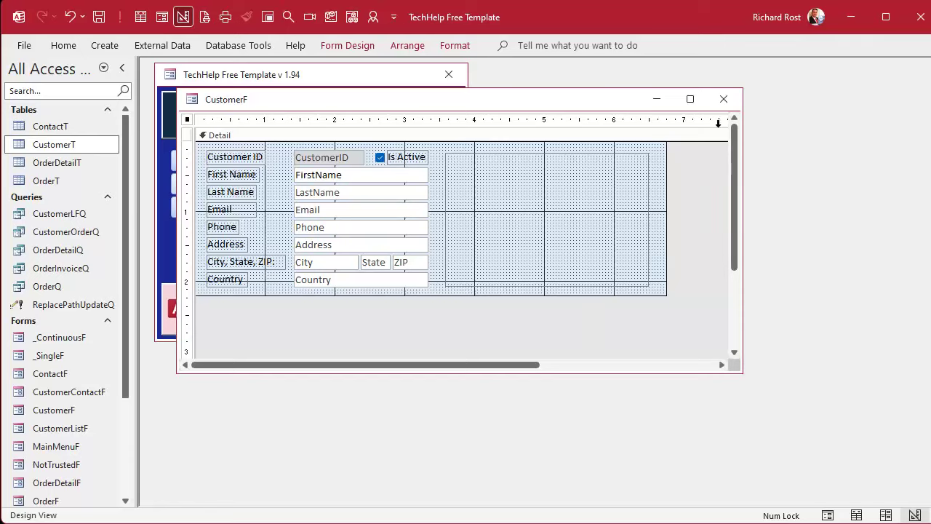
click(724, 98)
- Open Customer Form, advance through records 1 to 4 checking each photo, then close it
click(213, 185)
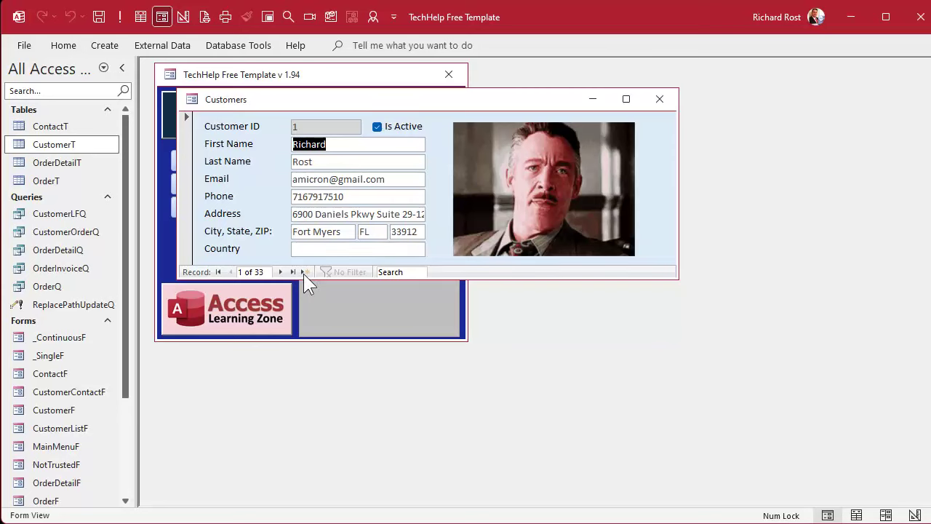
click(281, 272)
click(281, 272)
click(281, 271)
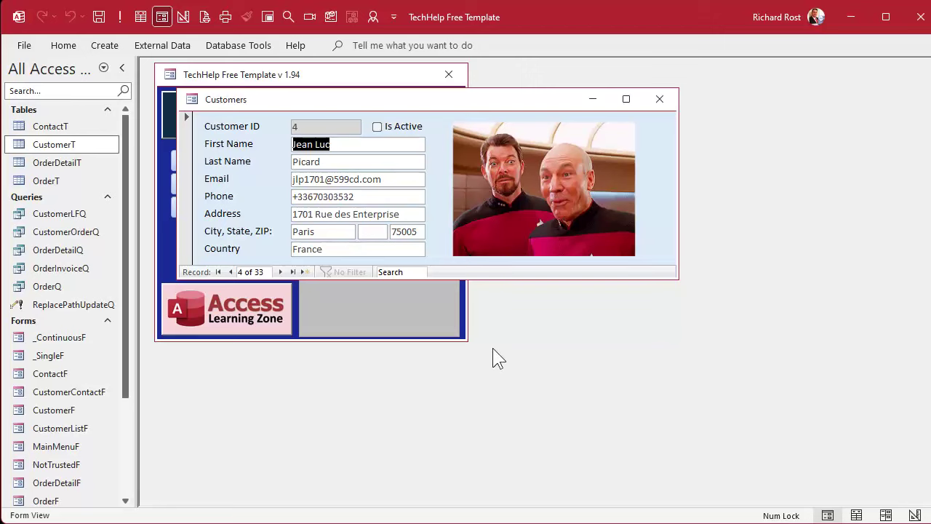
click(660, 100)
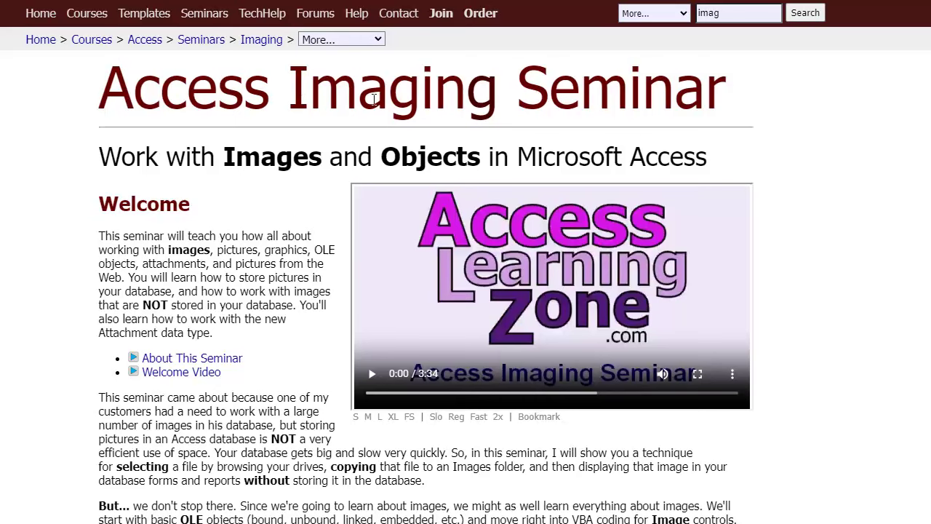
- Scroll through the Access Imaging Seminar page reviewing its lessons from image controls to Attachment fields
scroll(805, 233, down, 5)
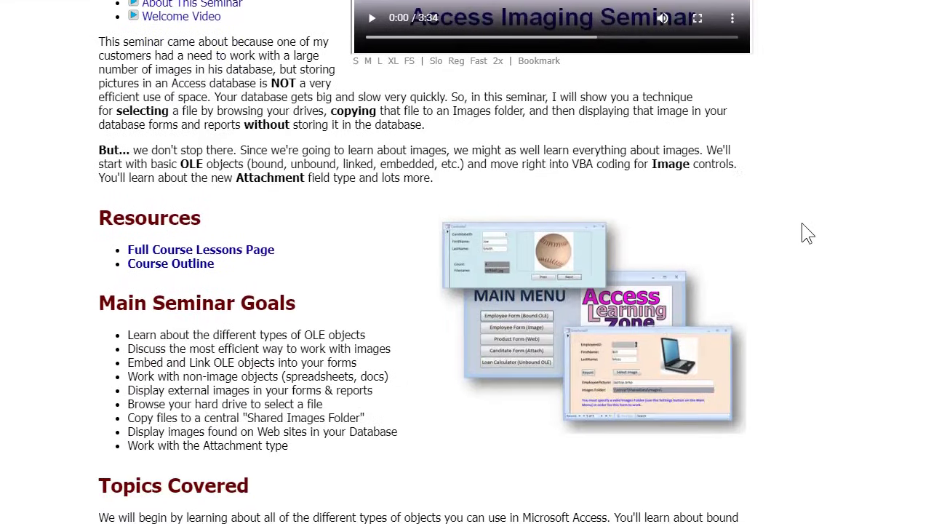
scroll(805, 233, down, 15)
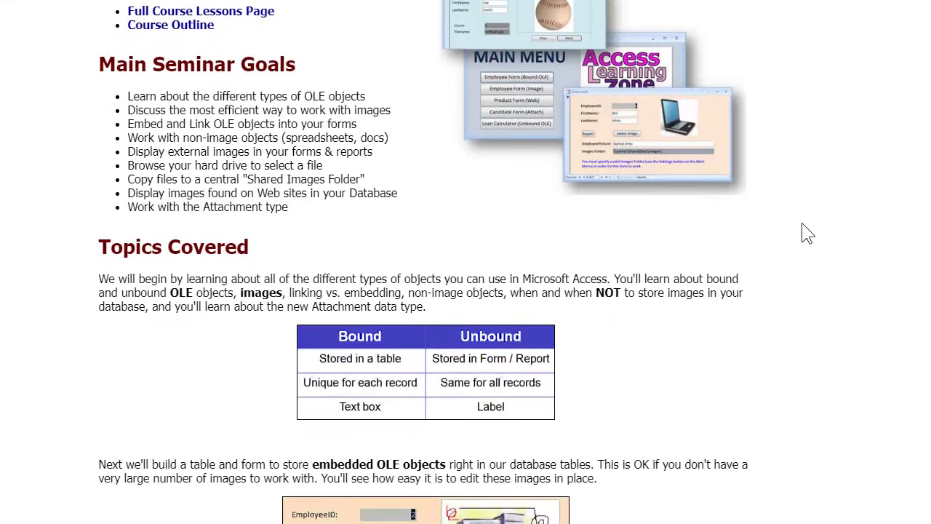
scroll(806, 233, down, 5)
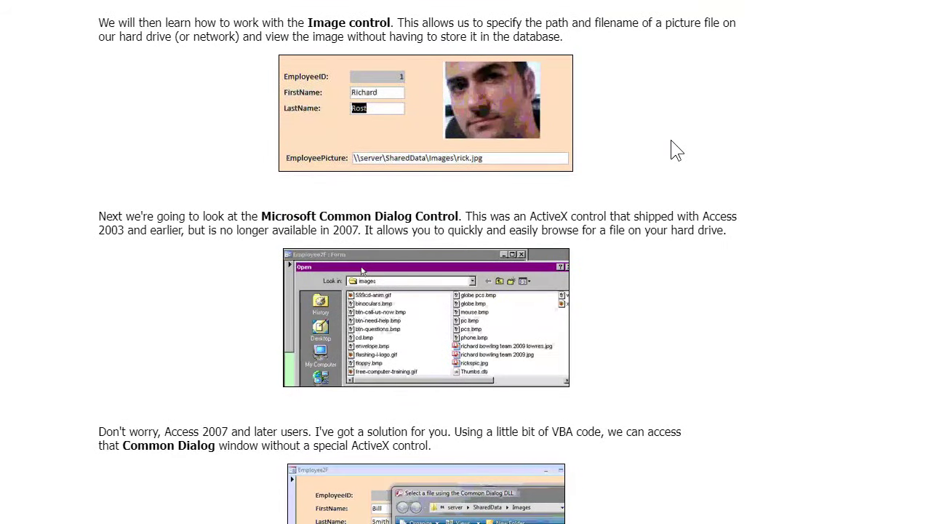
scroll(675, 150, up, 6)
scroll(676, 147, up, 2)
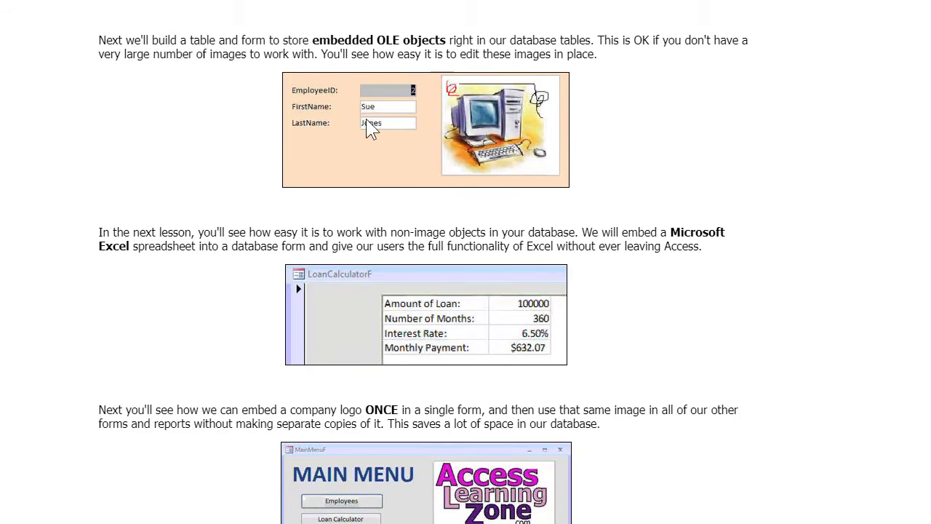
scroll(644, 313, down, 3)
scroll(648, 311, down, 9)
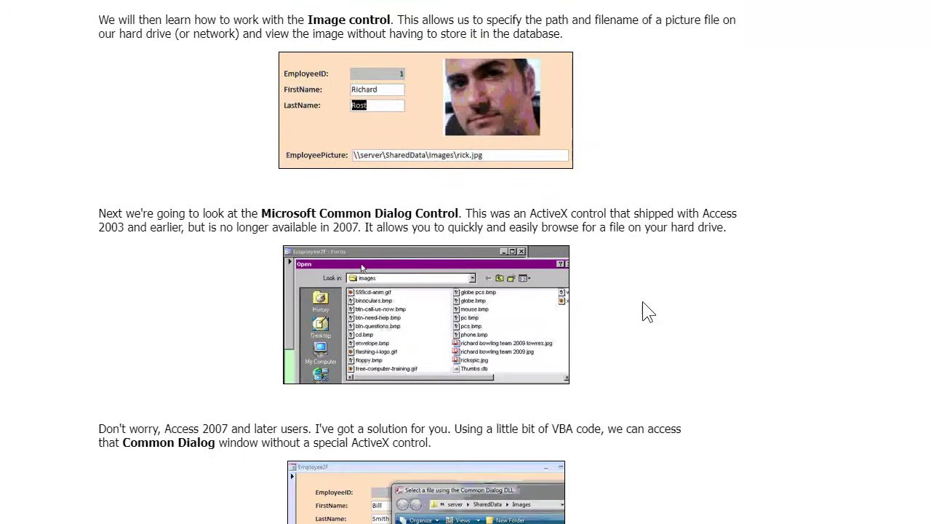
scroll(644, 302, down, 10)
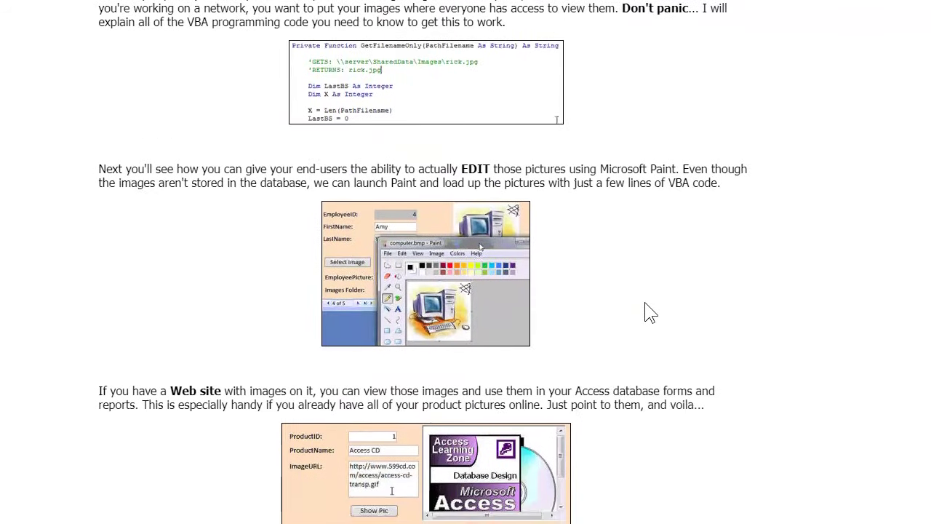
scroll(650, 311, down, 1)
scroll(646, 322, up, 5)
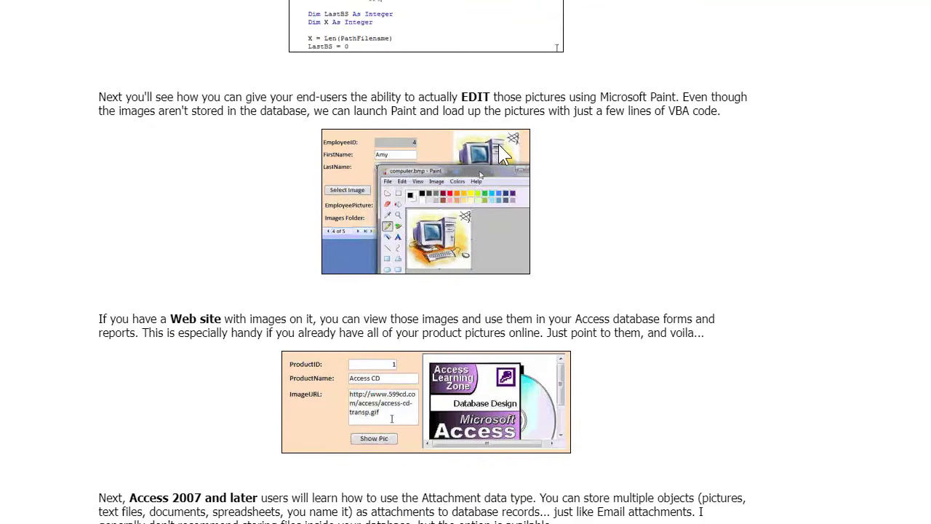
scroll(643, 200, down, 1)
scroll(643, 203, down, 3)
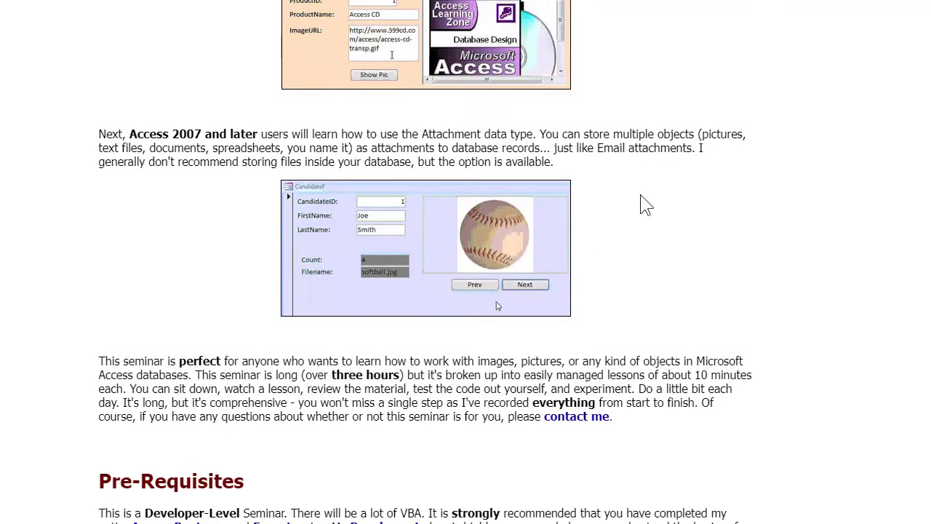